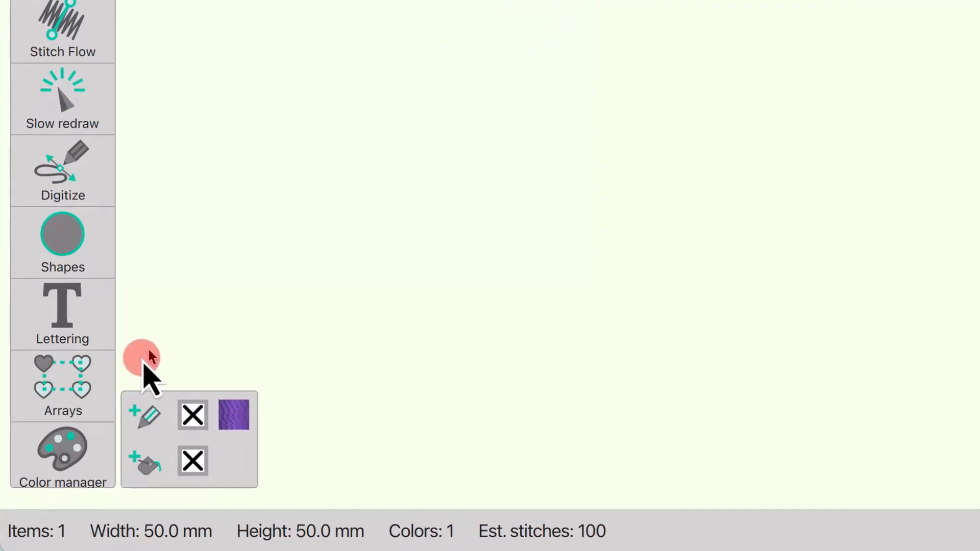
- Create a rectangular array from the four-pointed star outline
click(95, 403)
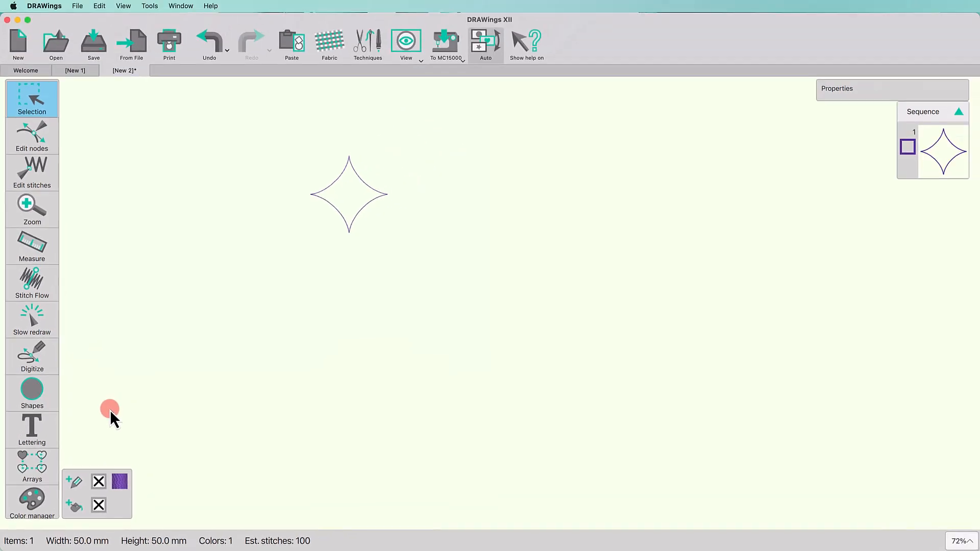
click(339, 213)
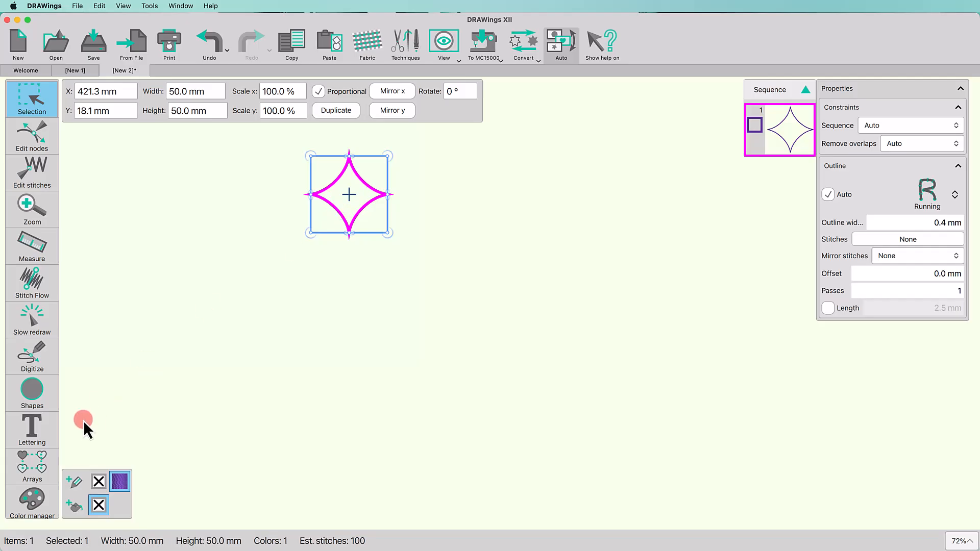
click(39, 465)
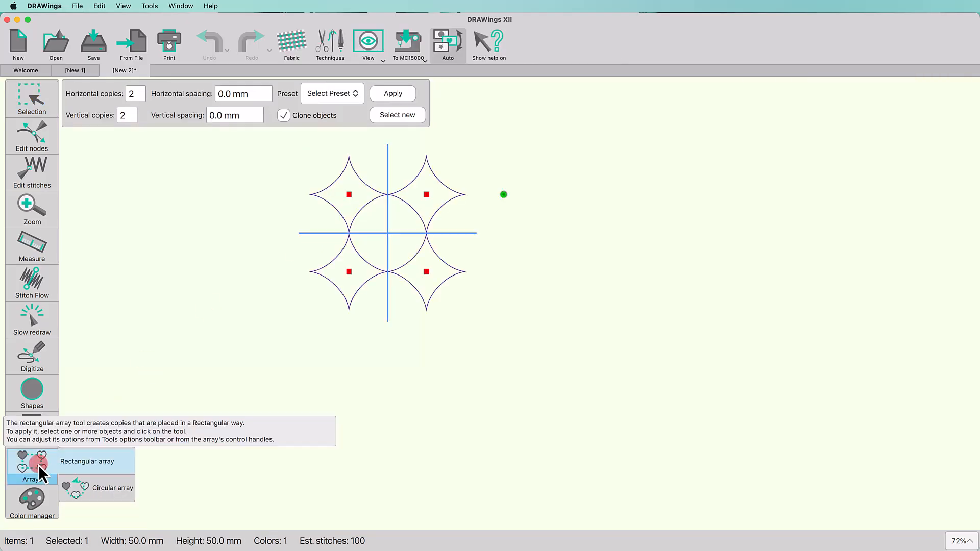
click(311, 333)
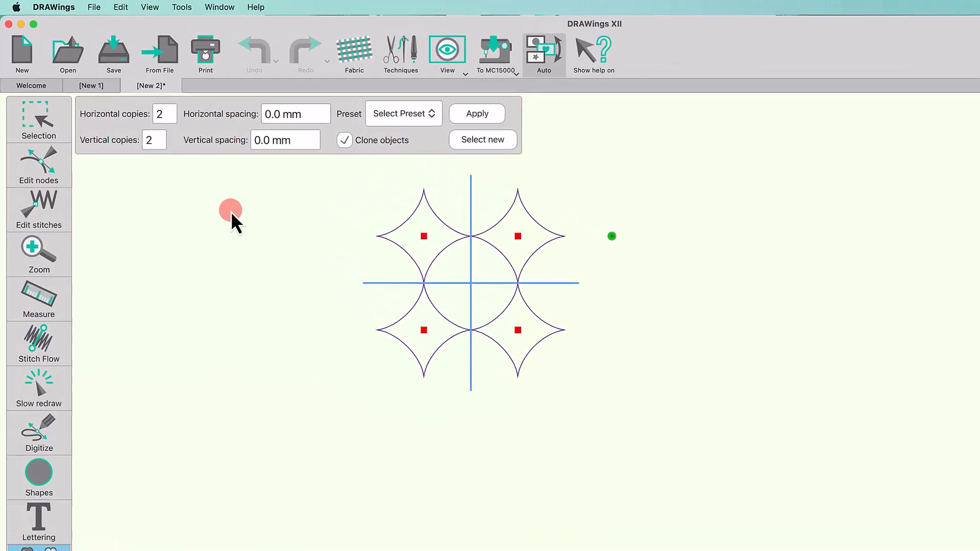
- Set the star array to 4 horizontal copies and 4 vertical copies
double_click(173, 114)
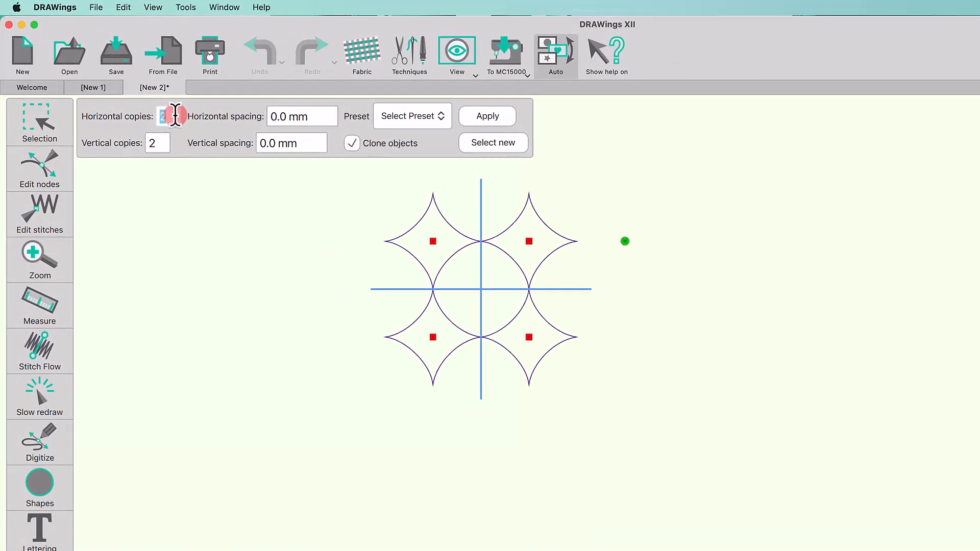
text(4)
key(Tab)
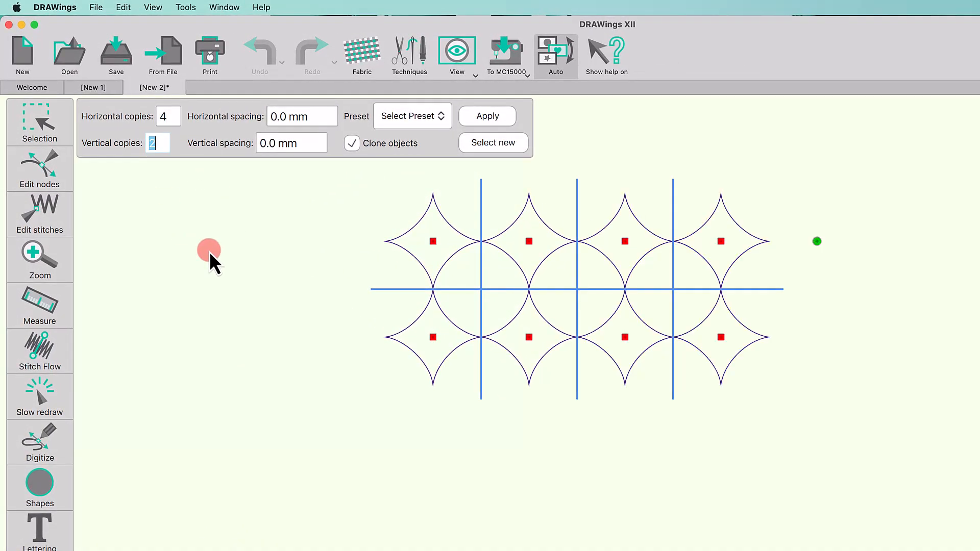
text(4)
key(Return)
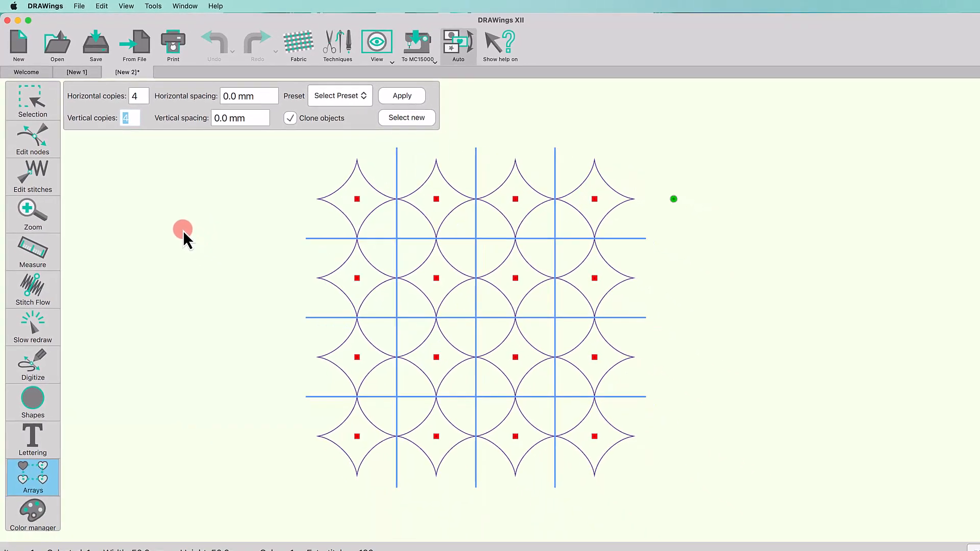
- Set the star array's spacing to 10 mm horizontally and 5 mm vertically, and move the whole array up and to the left
double_click(235, 100)
text(10)
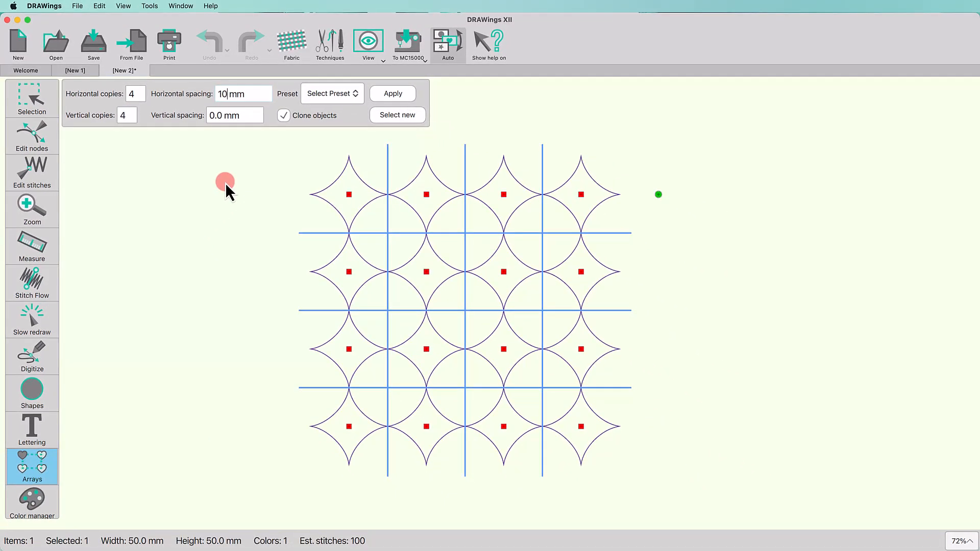
key(Return)
double_click(220, 116)
text(5)
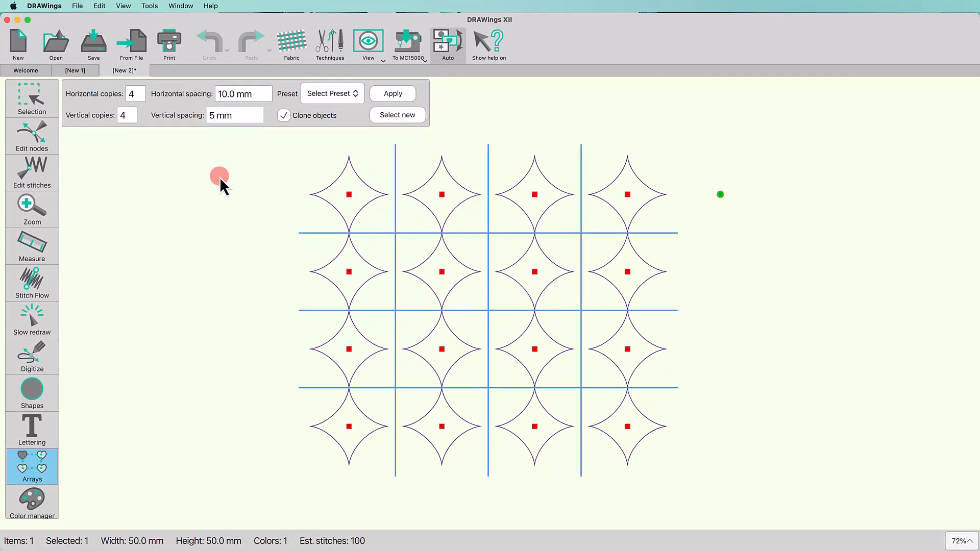
key(Return)
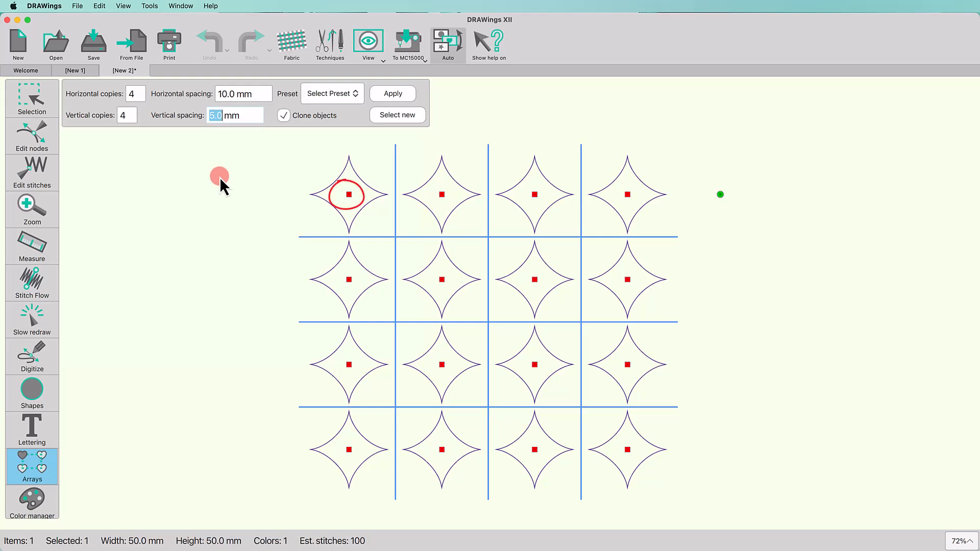
click(348, 197)
mouse_move(349, 197)
mouse_down()
mouse_move(569, 198)
mouse_move(235, 198)
mouse_move(221, 179)
mouse_up()
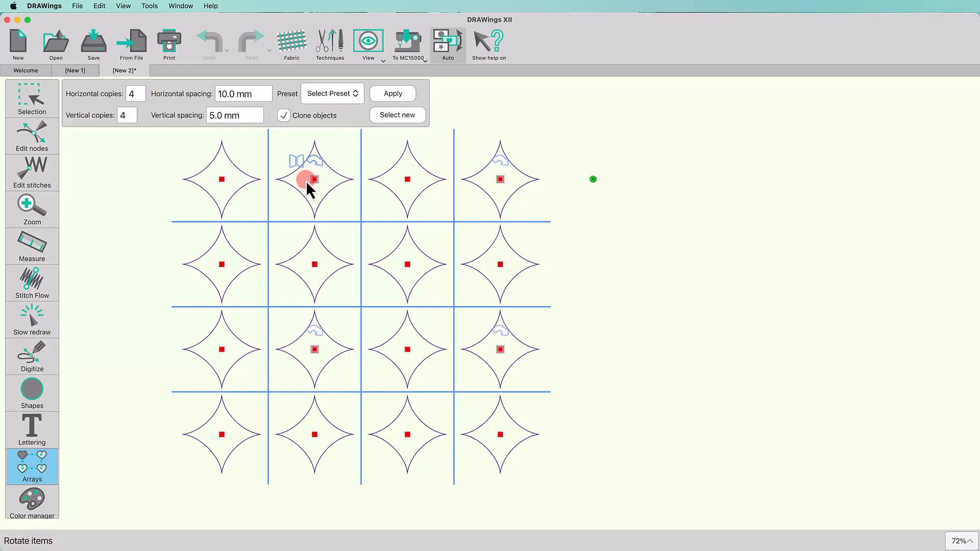
- Adjust the star array's spacing interactively to 18.1 mm horizontally and 5.2 mm vertically, and finally to an equal 13.7 mm both ways
mouse_move(317, 180)
mouse_down()
mouse_move(433, 195)
mouse_move(326, 191)
mouse_up()
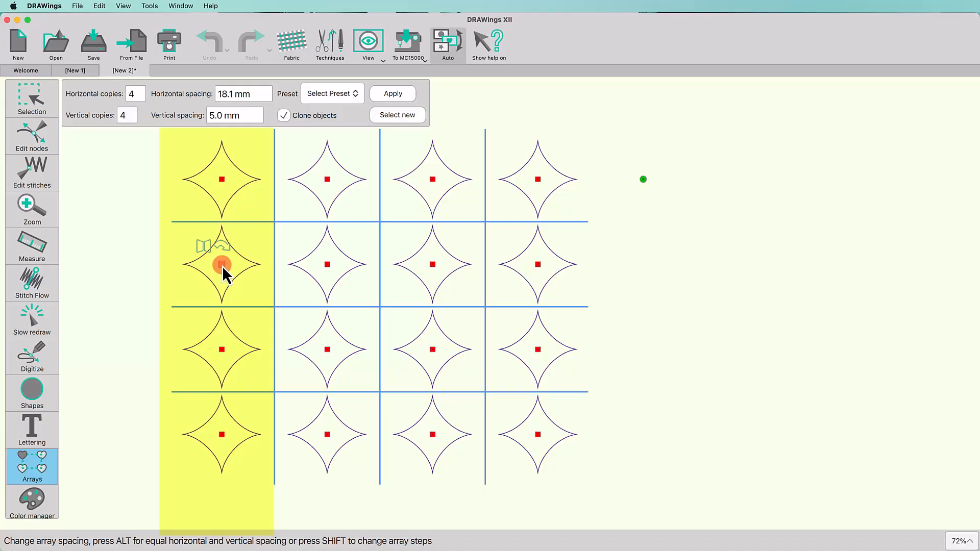
mouse_move(222, 266)
mouse_down()
mouse_move(223, 330)
mouse_move(234, 222)
mouse_move(235, 264)
mouse_up()
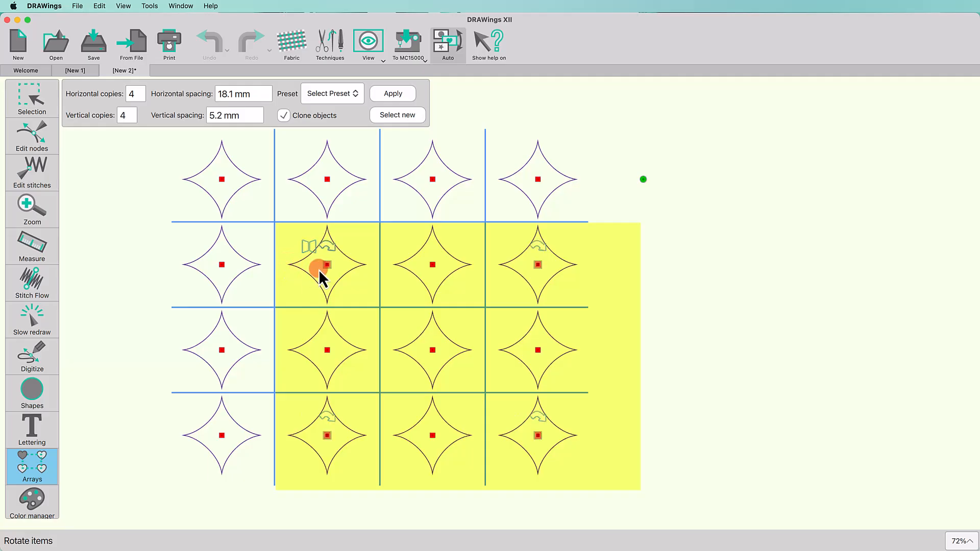
mouse_move(325, 268)
mouse_down()
mouse_move(434, 332)
mouse_move(450, 358)
mouse_move(304, 219)
mouse_move(330, 244)
mouse_move(457, 302)
mouse_move(381, 254)
mouse_move(453, 278)
mouse_move(356, 286)
mouse_move(577, 320)
mouse_move(593, 351)
mouse_move(563, 373)
mouse_up()
key(alt)
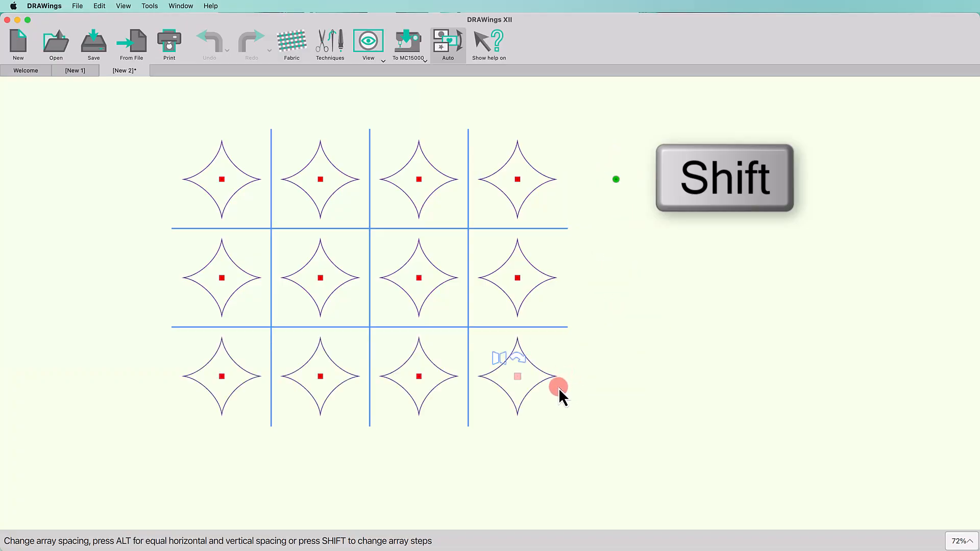
- Extend the star array to 6 horizontal by 3 vertical copies and rotate the whole array
mouse_move(470, 341)
mouse_down()
mouse_move(418, 301)
mouse_move(627, 411)
mouse_move(684, 413)
mouse_up()
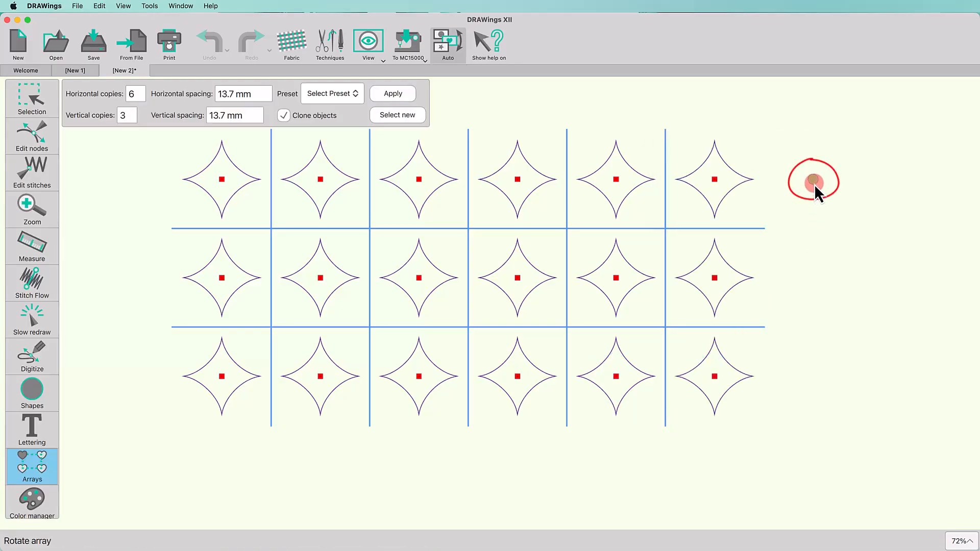
drag(814, 181, 732, 185)
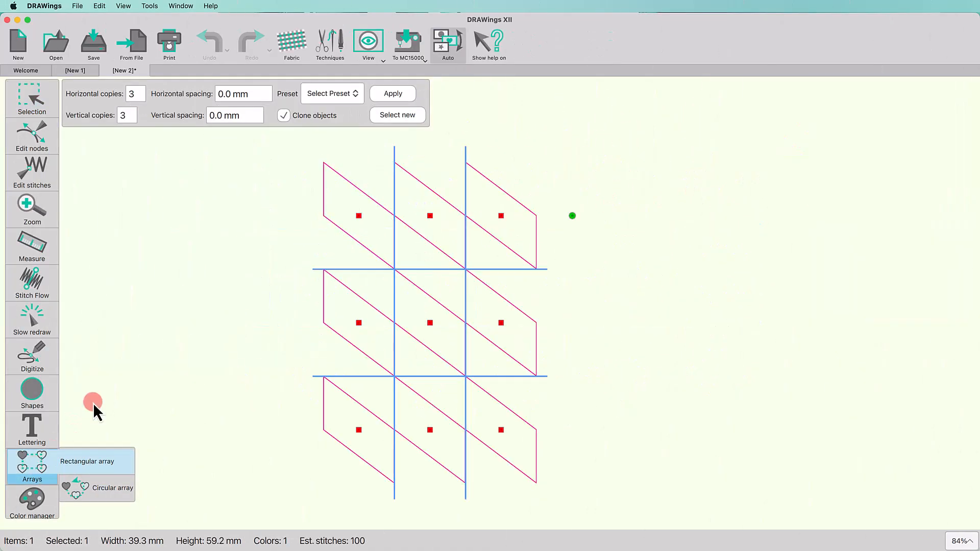
- Rotate the four corner parallelograms of the 3-by-3 array by two quarter turns
mouse_move(348, 209)
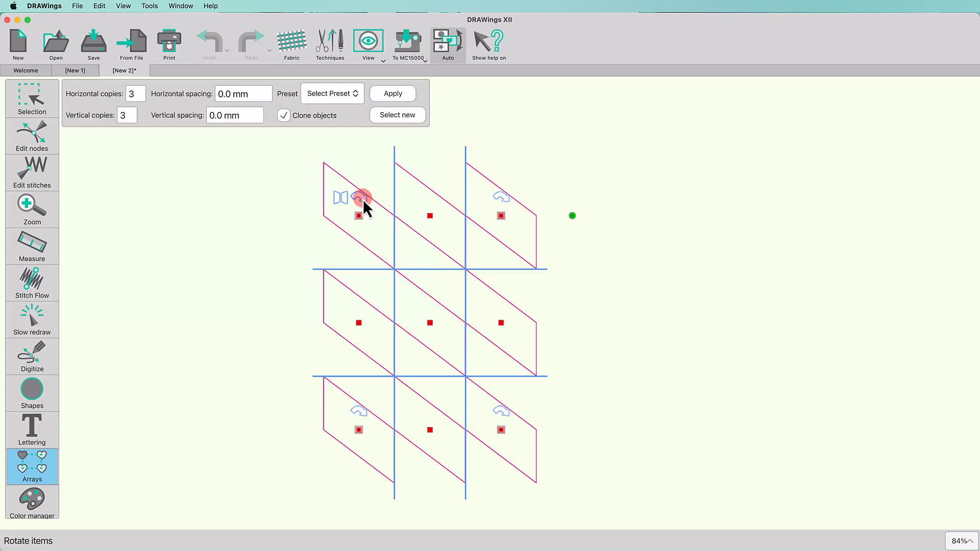
click(362, 198)
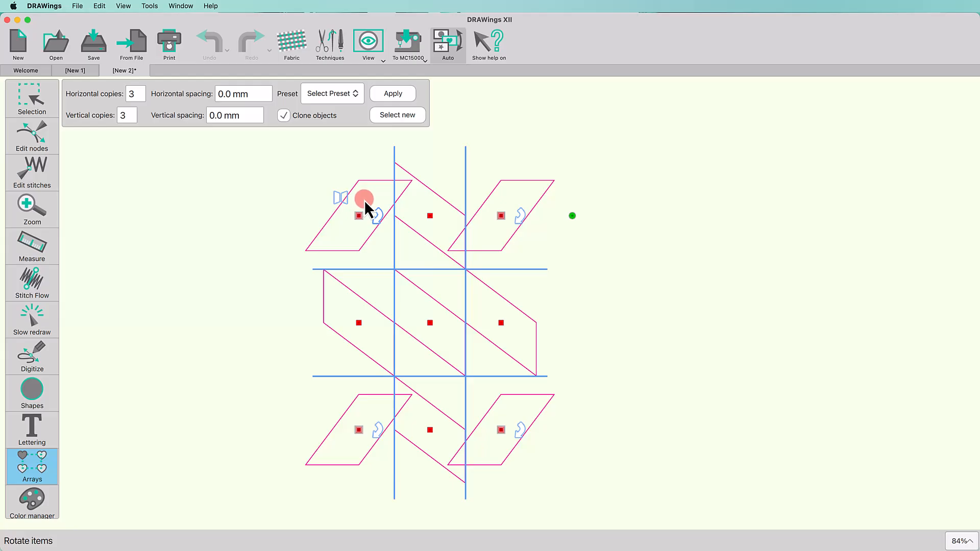
click(364, 201)
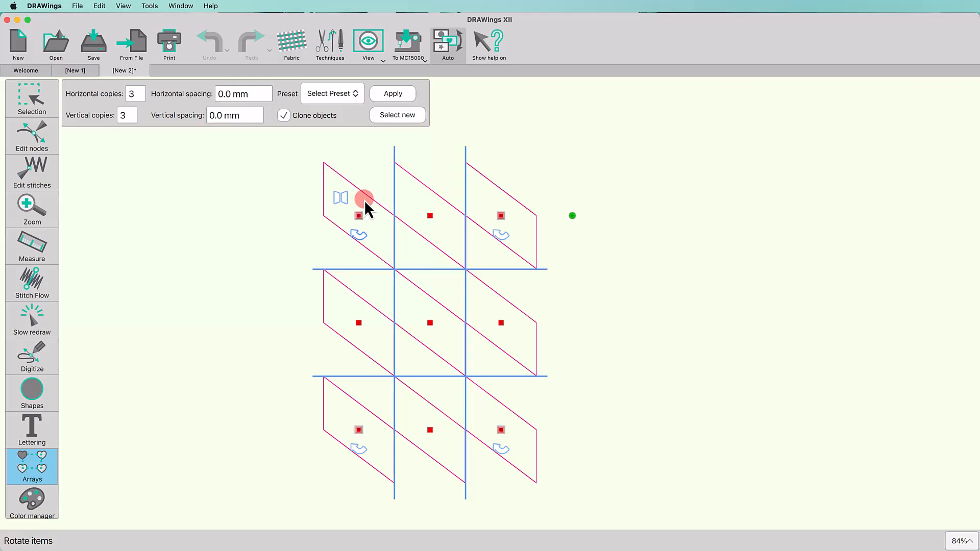
- Mirror the middle-column parallelograms in all three rows to form chevrons, and apply the array
mouse_move(417, 216)
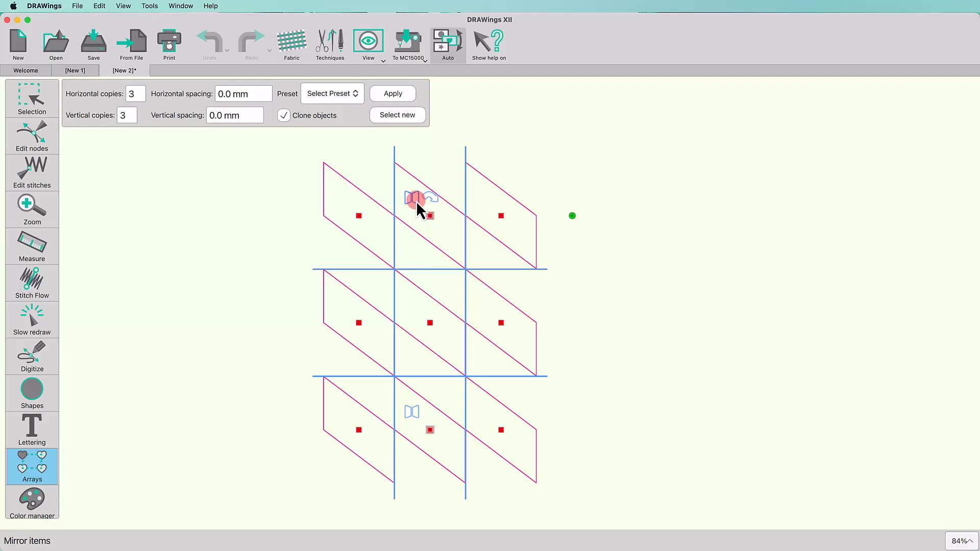
click(414, 198)
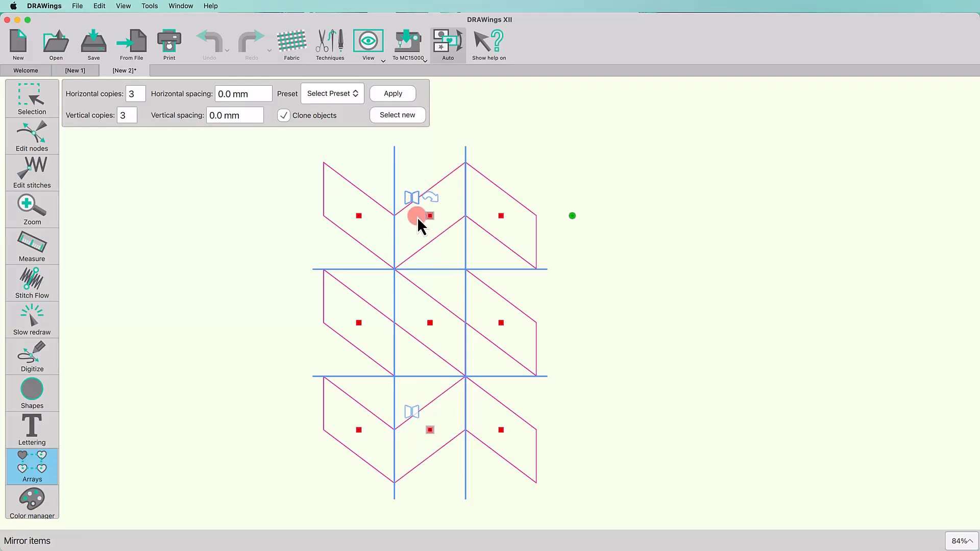
click(415, 305)
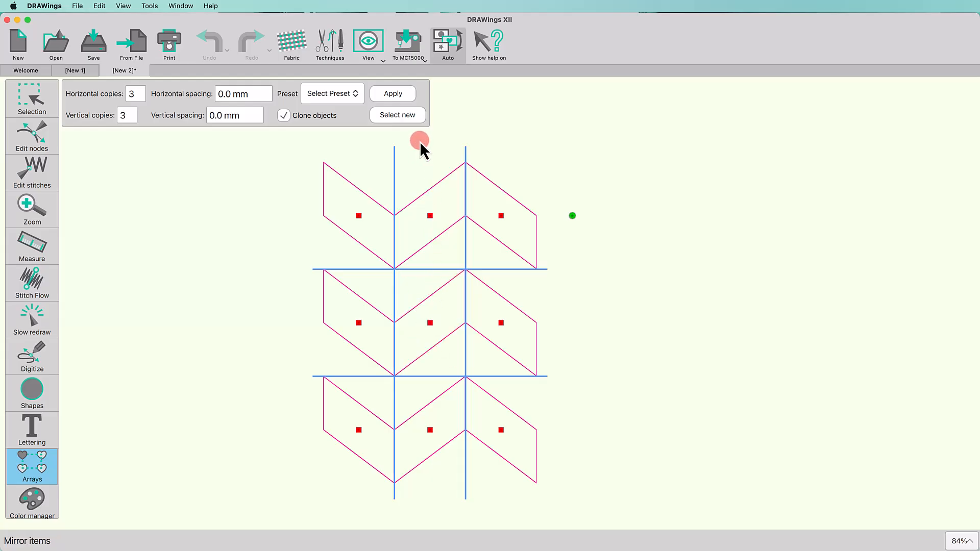
click(409, 96)
click(525, 124)
click(393, 116)
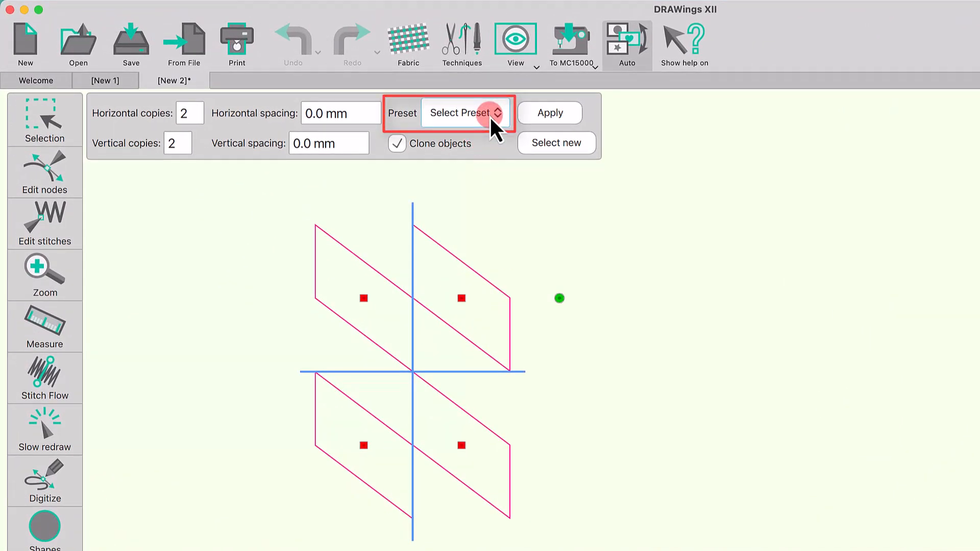
- Try the Mirror Horizontal and Mirror Vertical presets on the 2-by-2 parallelogram array
click(489, 116)
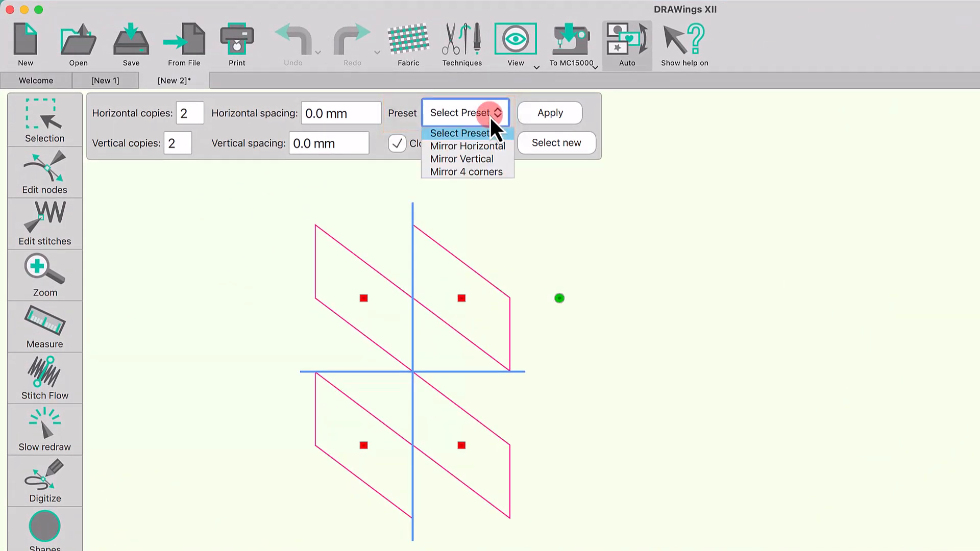
click(498, 149)
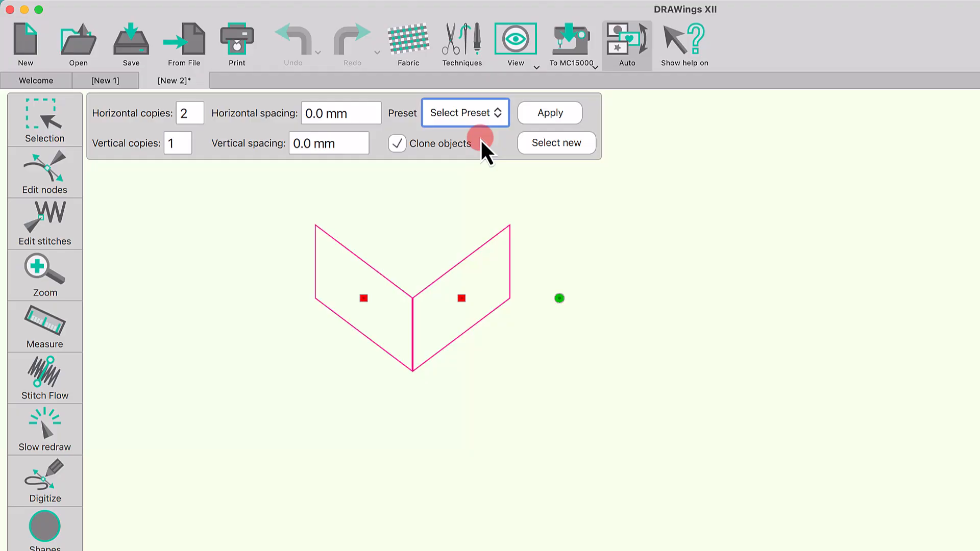
click(481, 112)
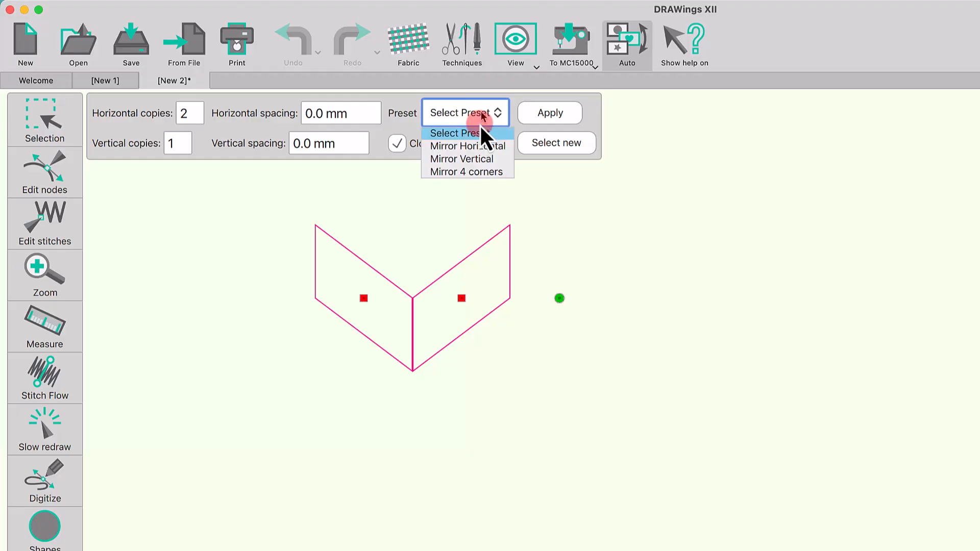
click(479, 159)
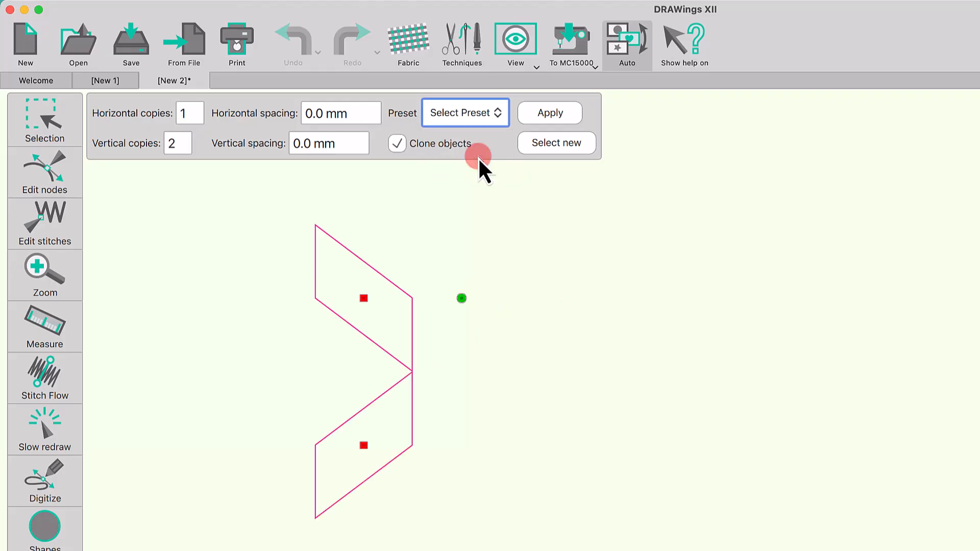
- Use the Mirror 4 corners preset on the parallelogram array and set it to 6 horizontal and 3 vertical copies
click(484, 119)
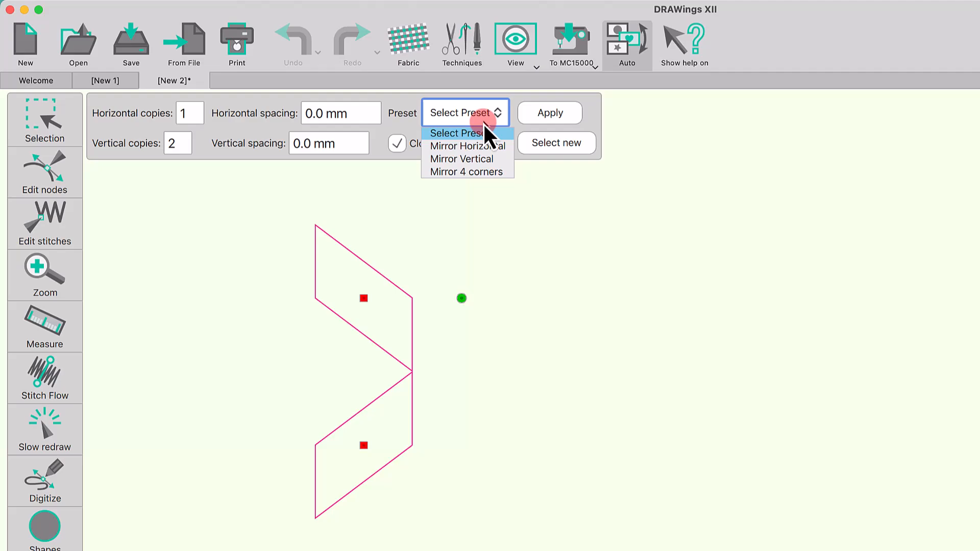
click(488, 172)
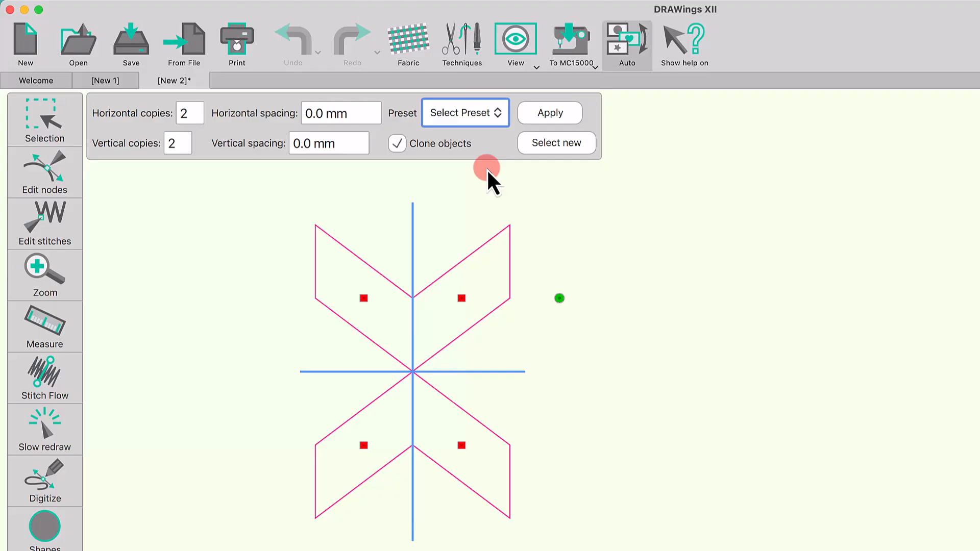
double_click(194, 113)
text(6)
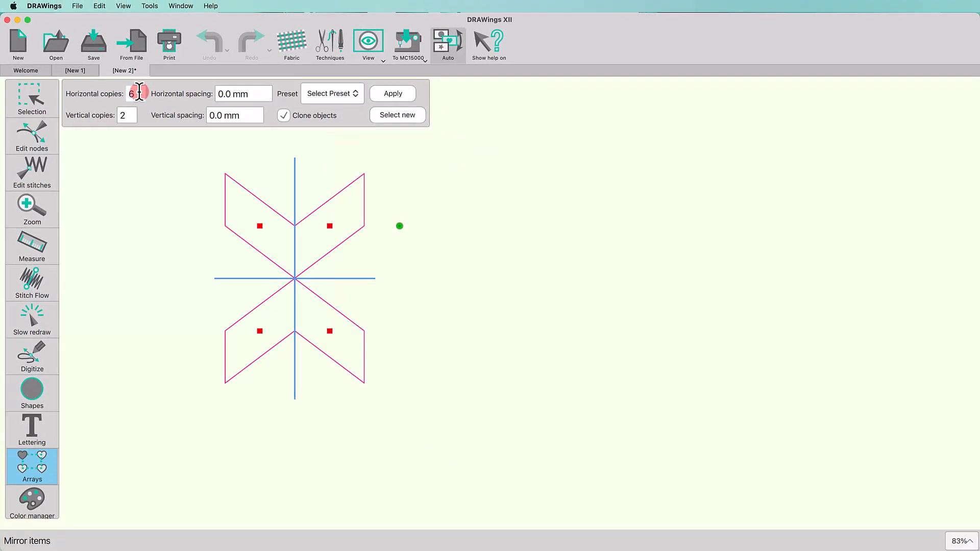
key(Return)
double_click(128, 119)
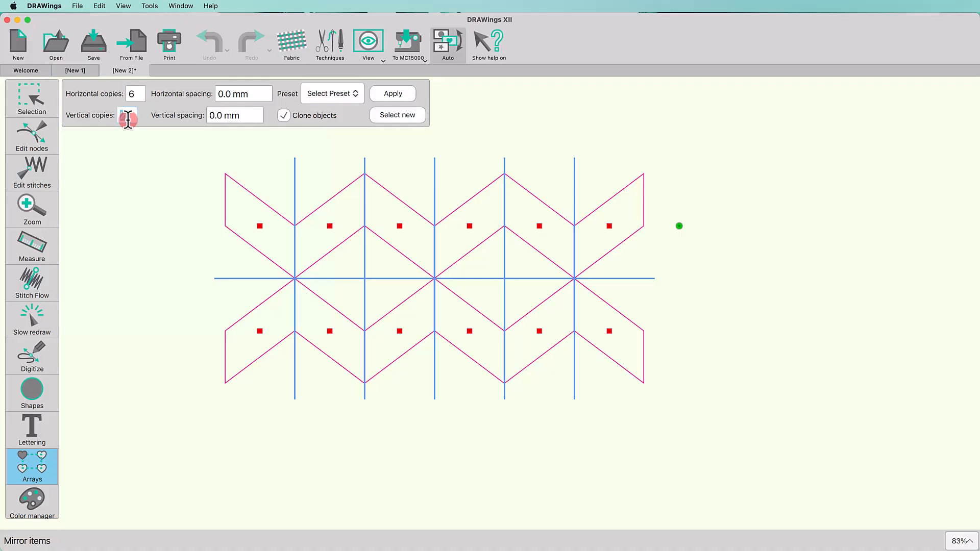
text(3)
key(Return)
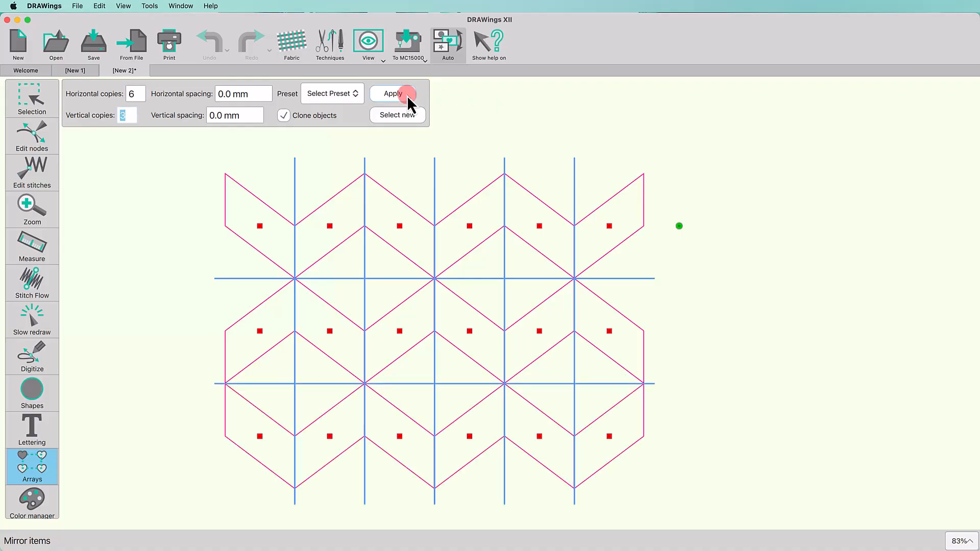
- Apply the 6-by-3 parallelogram array and choose a mirror preset for the new 2-by-2 array over the pink circle
click(407, 95)
click(516, 138)
click(329, 163)
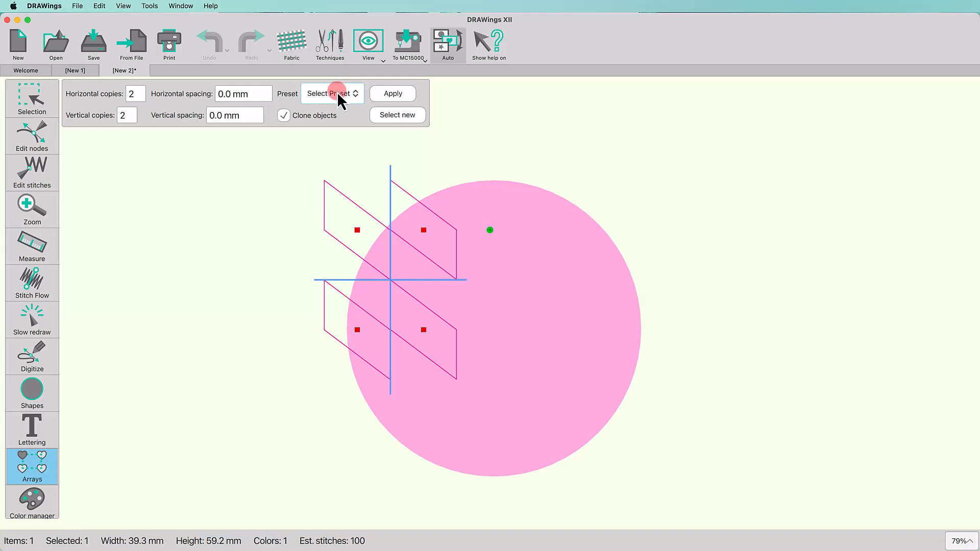
click(337, 94)
drag(339, 97, 346, 146)
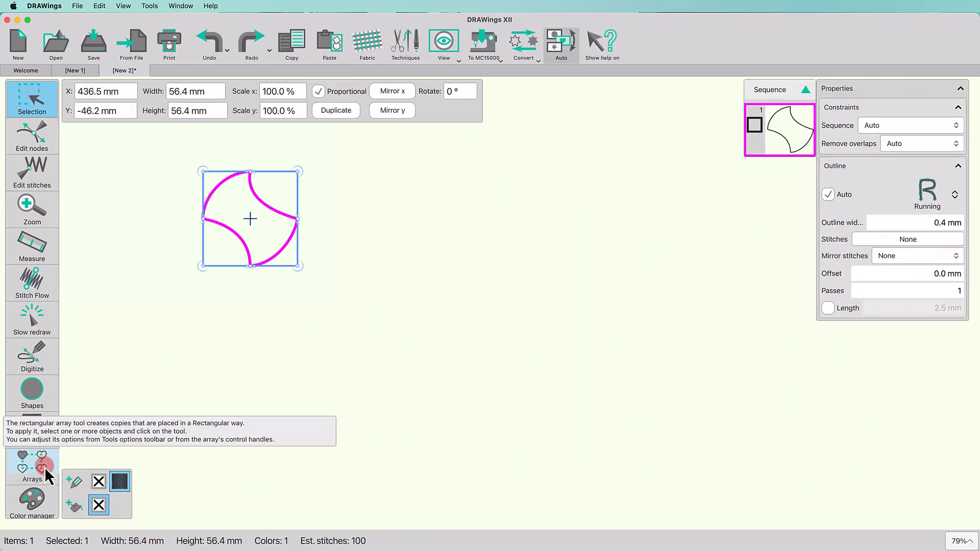
- Apply a rectangular array of 6 horizontal and 3 vertical copies to the curved outline, with zero spacing and Clone objects enabled
click(44, 466)
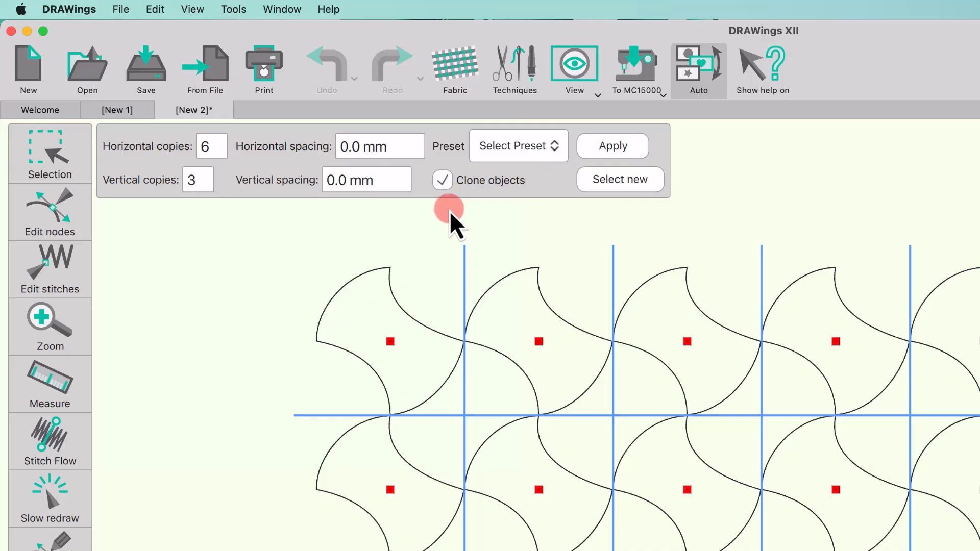
click(443, 182)
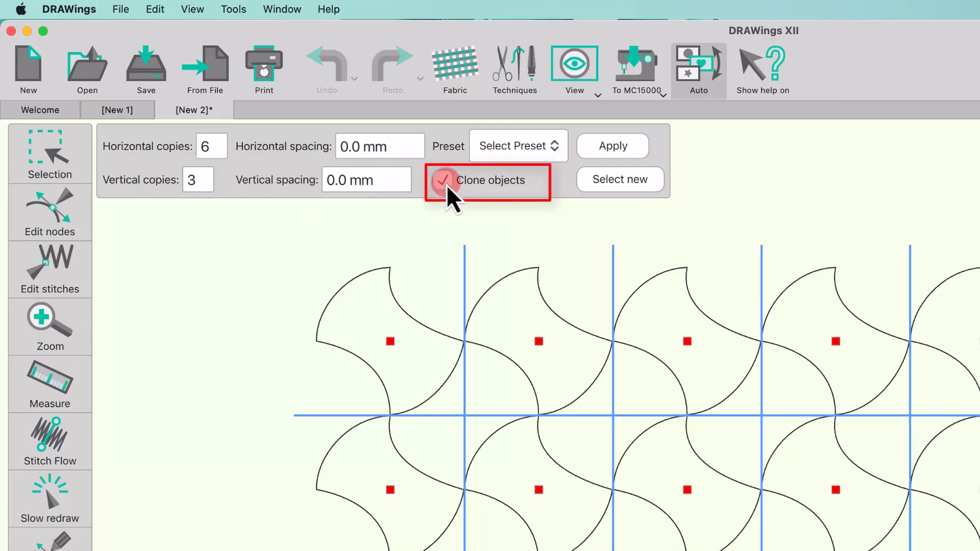
click(612, 147)
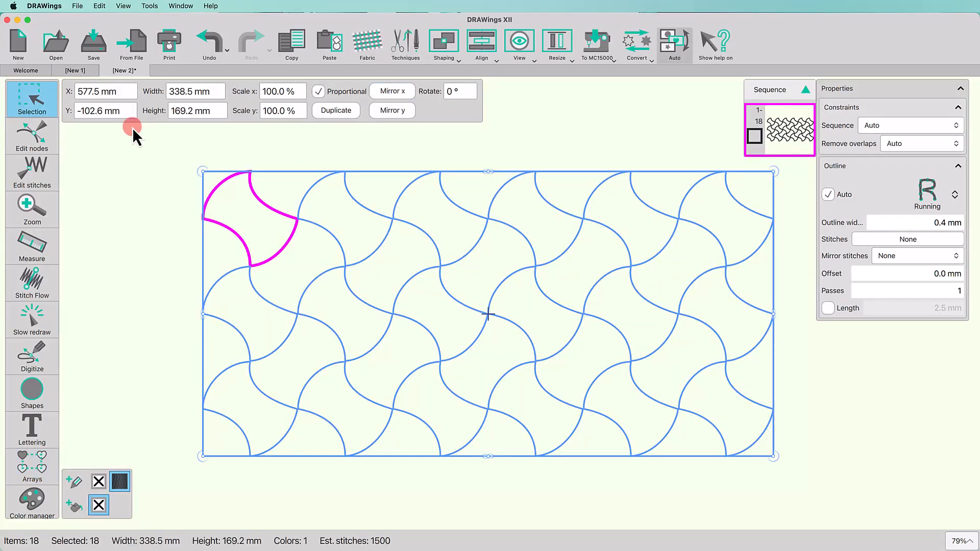
- Edit the nodes of the second cloned shape in the top row, bulging its two convex sides outward and reshaping its upper inner curve
click(44, 142)
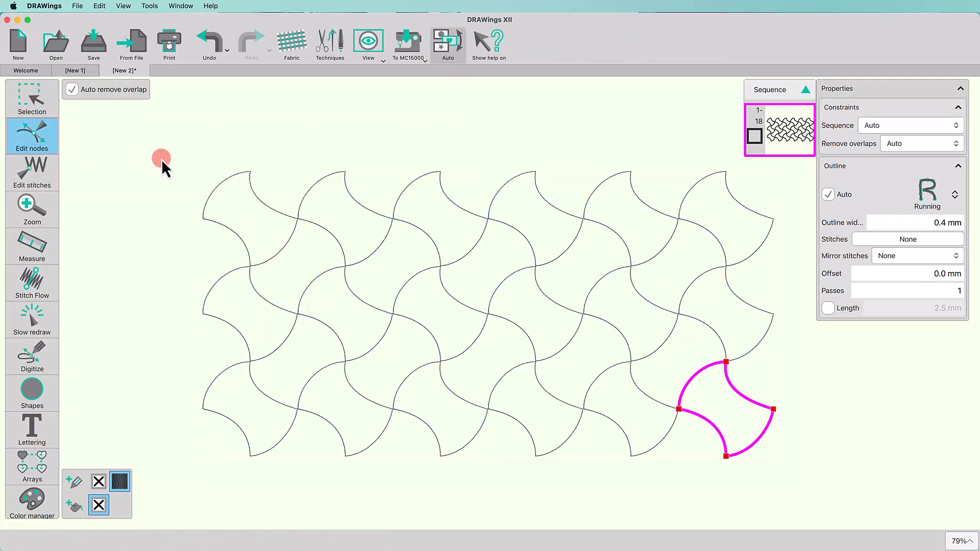
click(329, 235)
drag(376, 254, 400, 274)
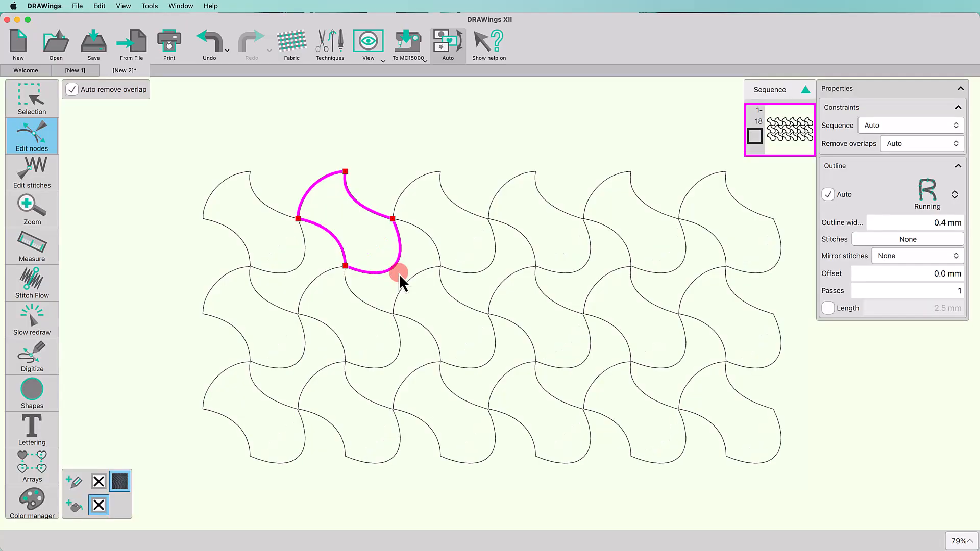
click(326, 187)
drag(314, 186, 297, 170)
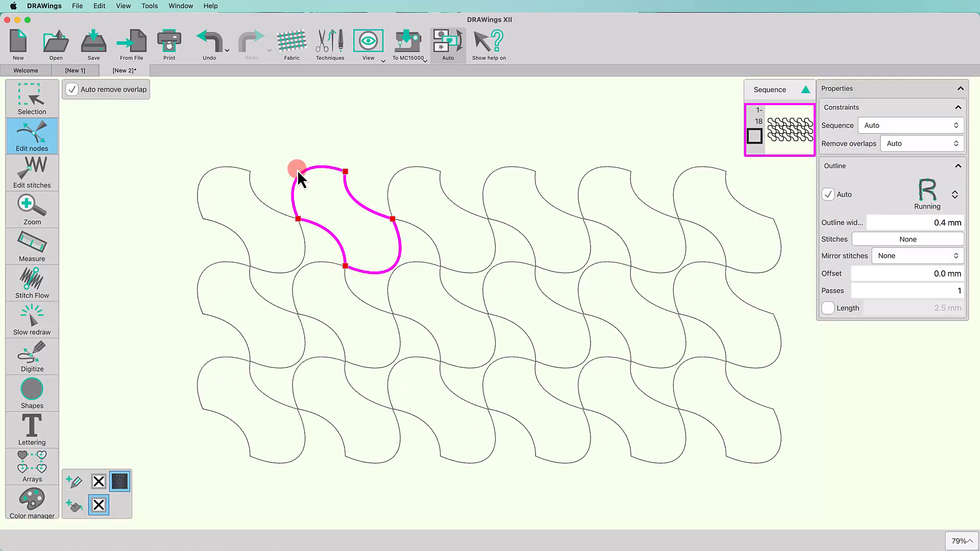
mouse_move(352, 204)
mouse_down()
mouse_move(361, 229)
mouse_move(333, 204)
mouse_up()
drag(333, 205, 333, 204)
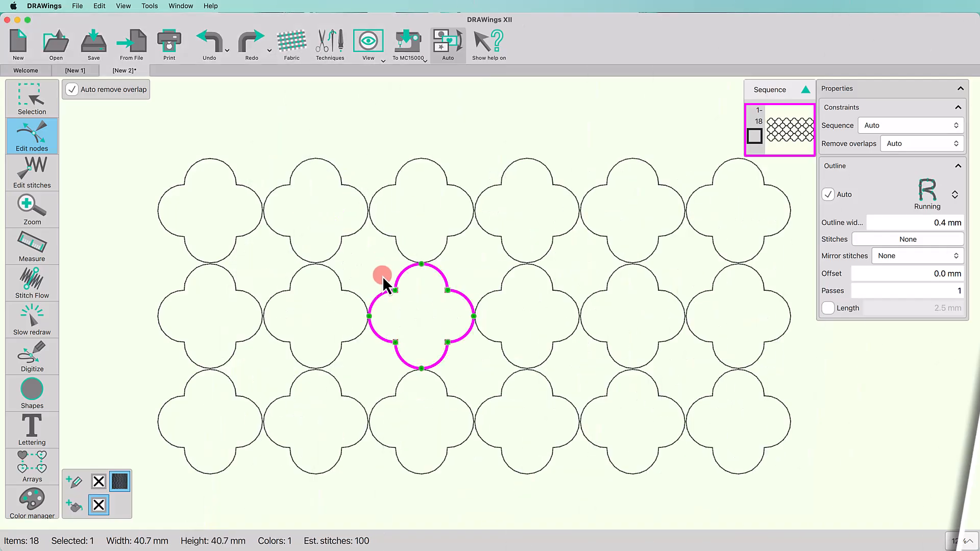
- Select the four inner corner nodes of the middle-row quatrefoil clone and scale them outward to make a squarer outline
drag(381, 276, 460, 353)
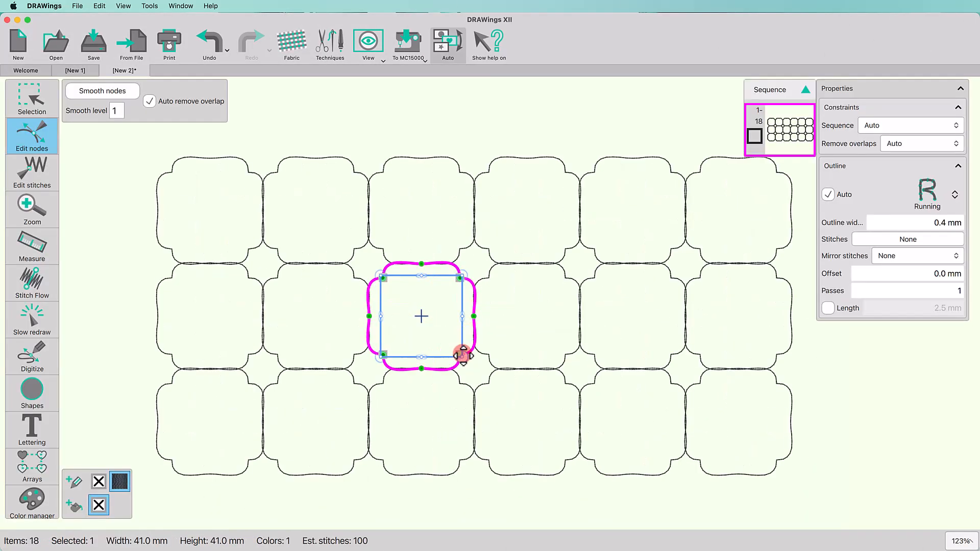
click(98, 200)
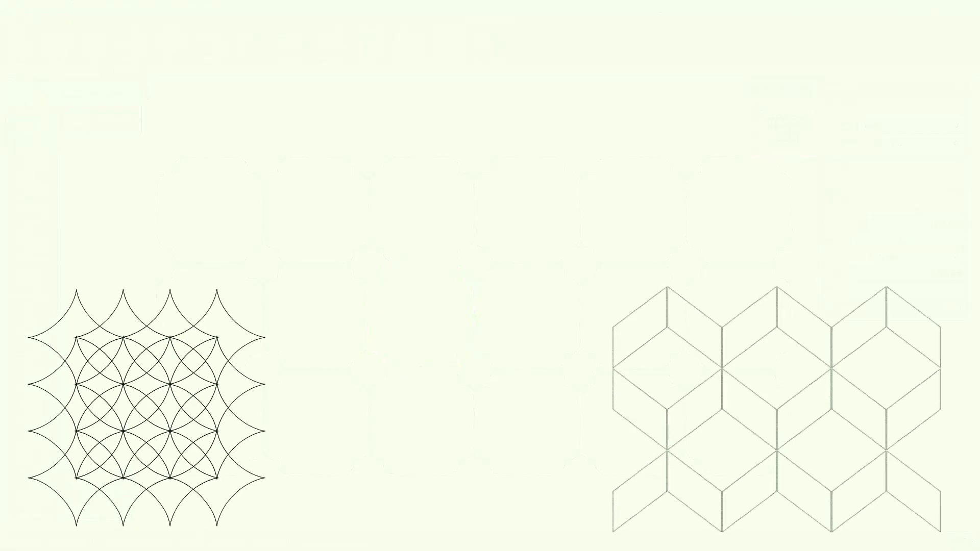